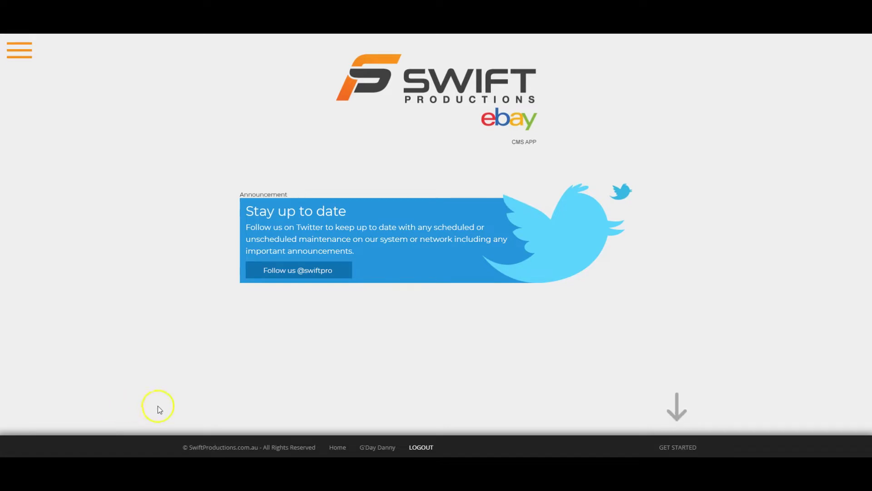
Step: Go to the eBay Gallery Sticker page and open Create / Manage Stickers
left_click(664, 450)
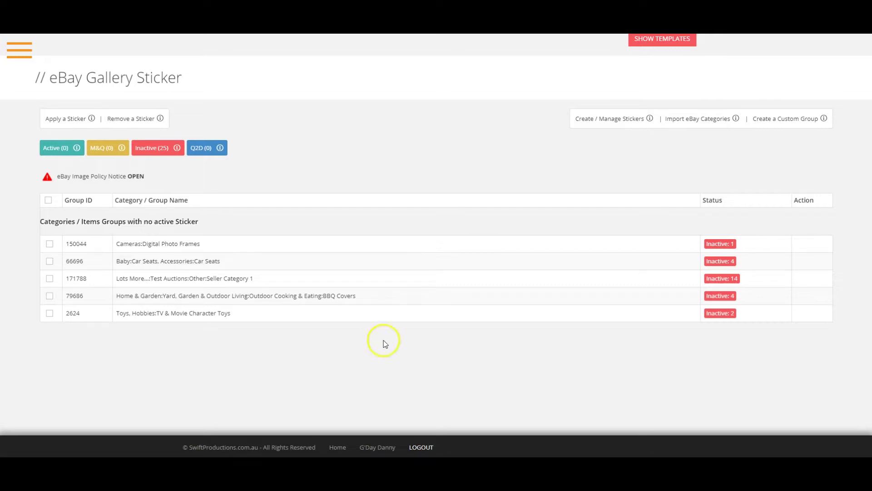
left_click(602, 120)
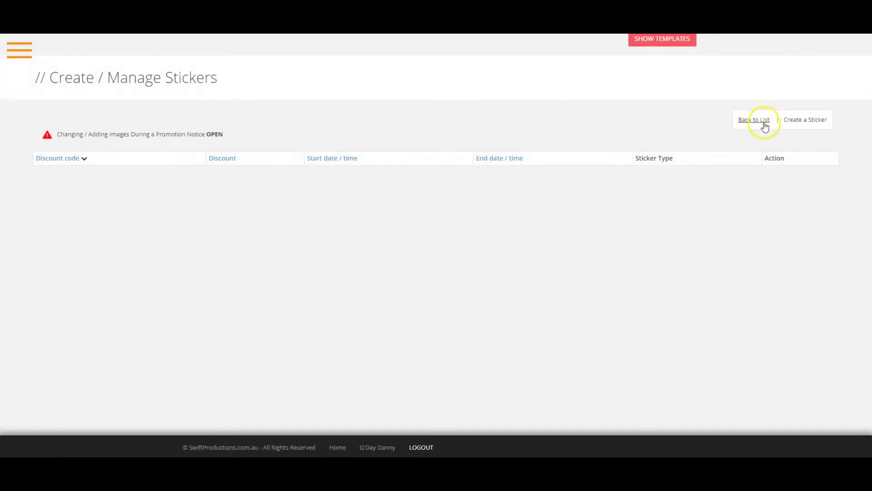
Step: Begin a new gallery sticker using the black sticker design
left_click(800, 120)
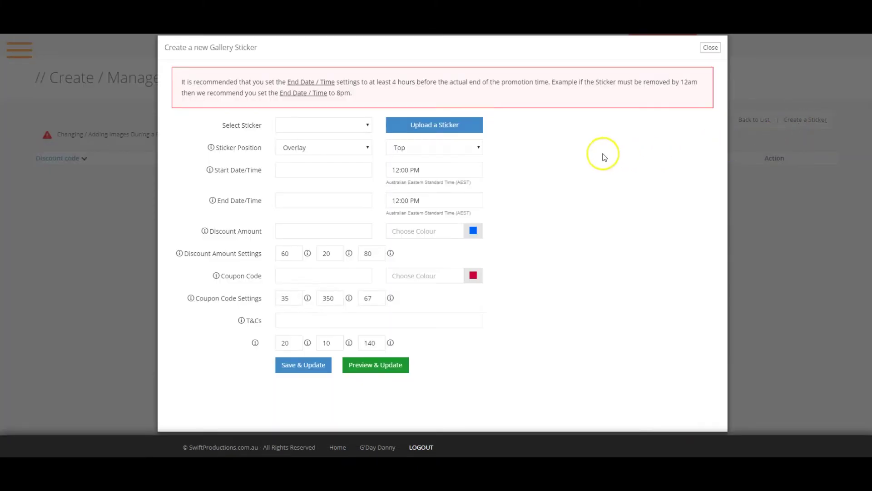
left_click(306, 130)
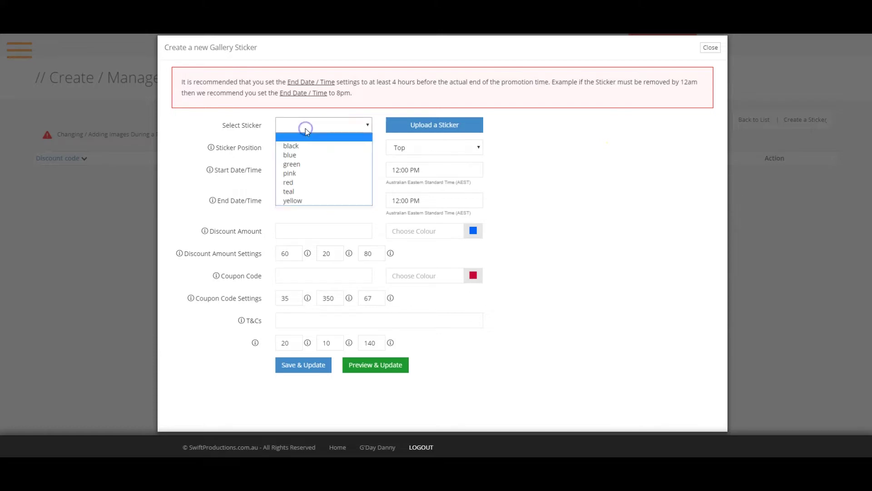
left_click(300, 146)
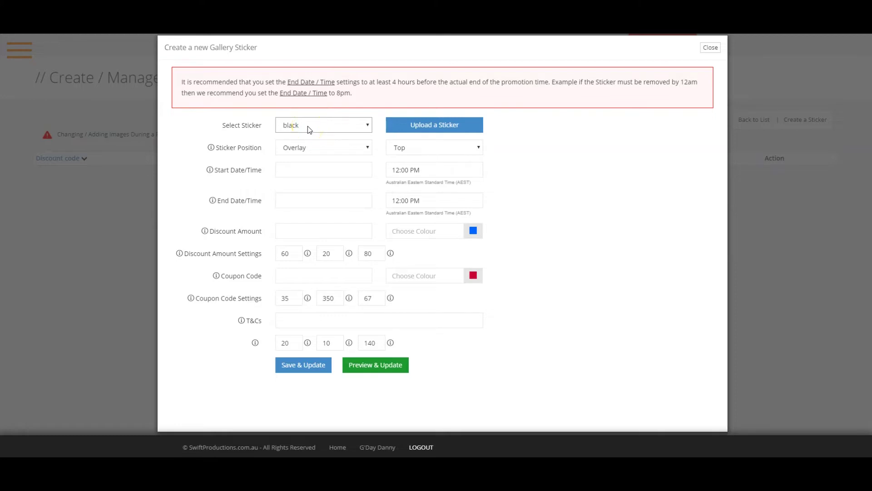
Step: Upload 20ffpilot.png as a custom sticker and return to the new sticker form
left_click(436, 127)
left_click(193, 72)
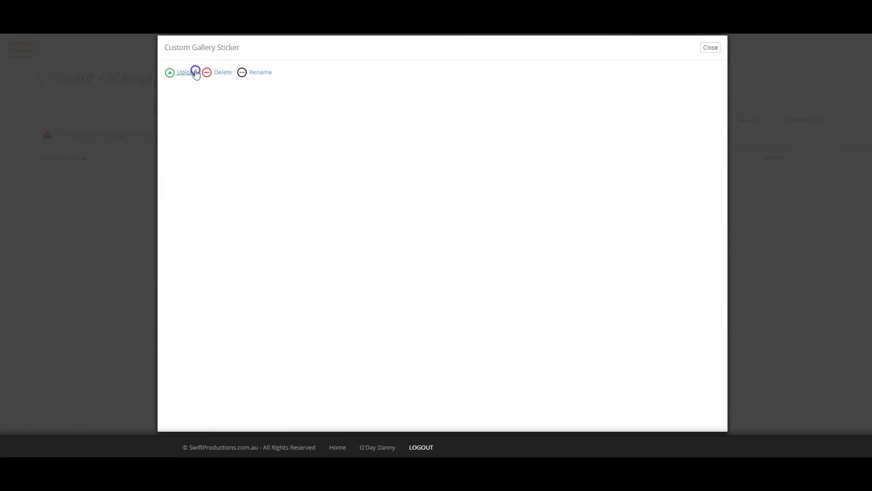
left_click_drag(419, 59, 421, 246)
left_click(492, 334)
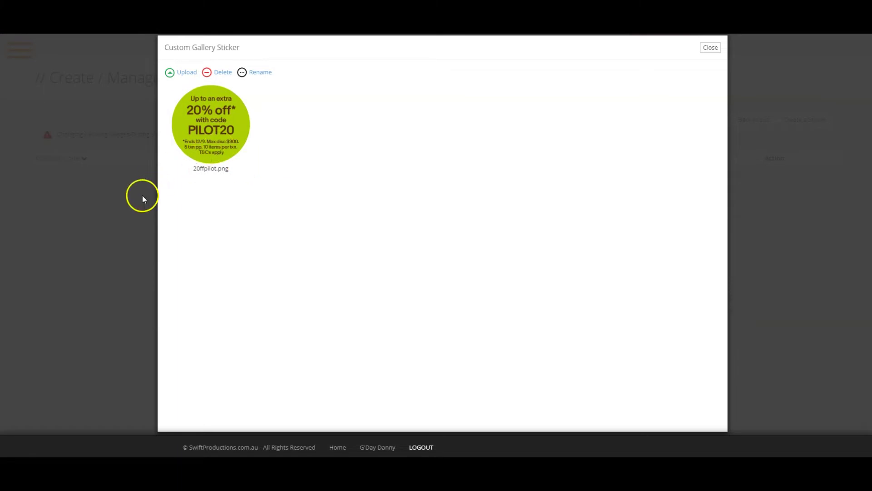
left_click(143, 196)
left_click(292, 124)
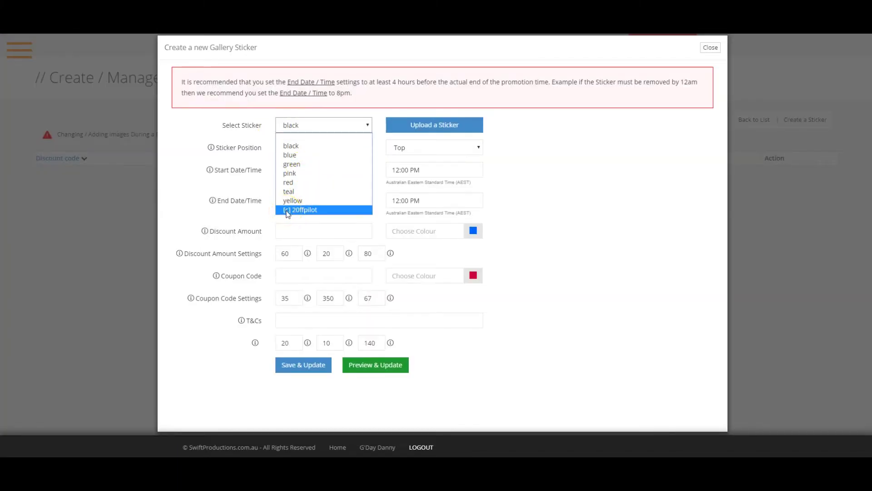
Step: Use [c] 20ffpilot from 03/09/2019 to 04/09/2019 with 20% OFF and EBAYREF299, then preview
left_click(289, 210)
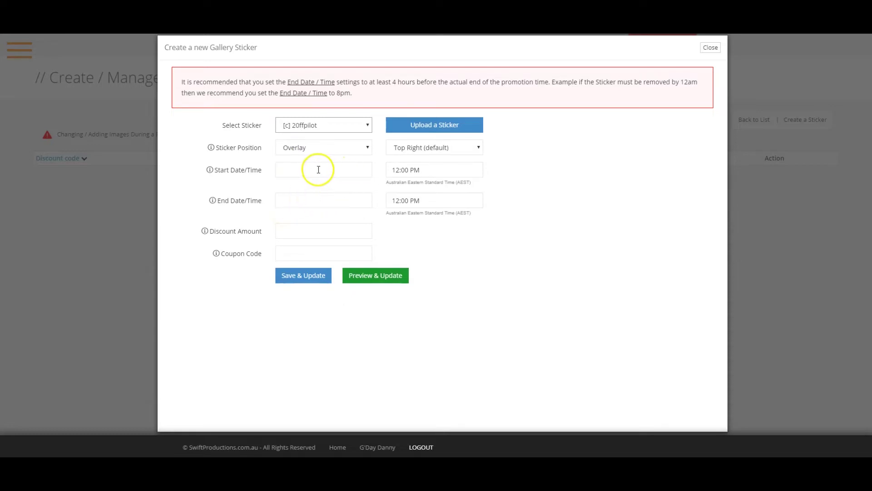
left_click(317, 170)
left_click(310, 232)
left_click(309, 200)
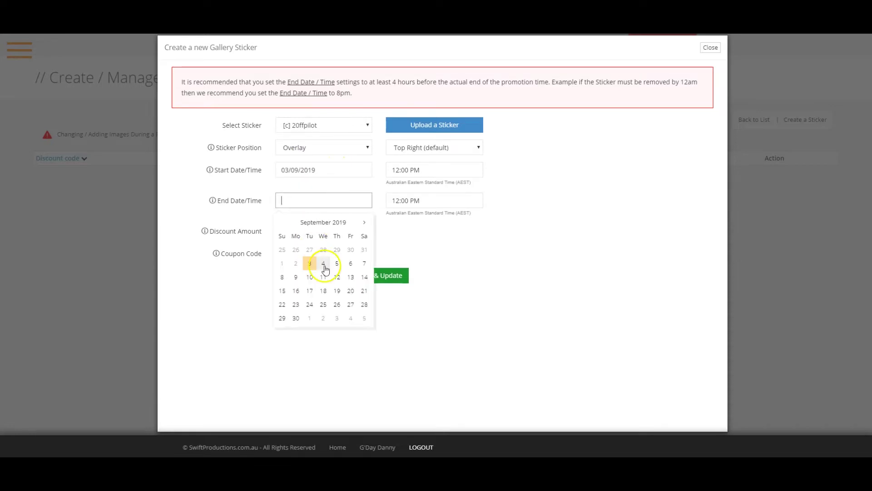
left_click(323, 264)
left_click(323, 232)
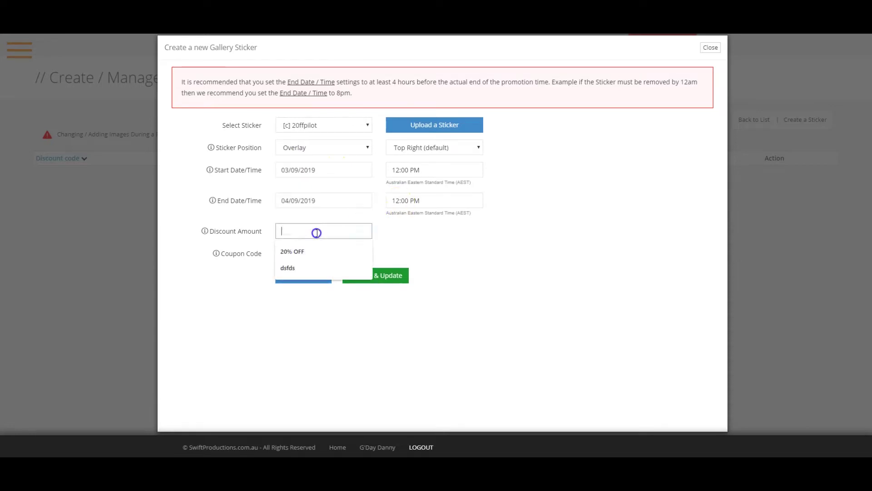
left_click(306, 253)
left_click(305, 253)
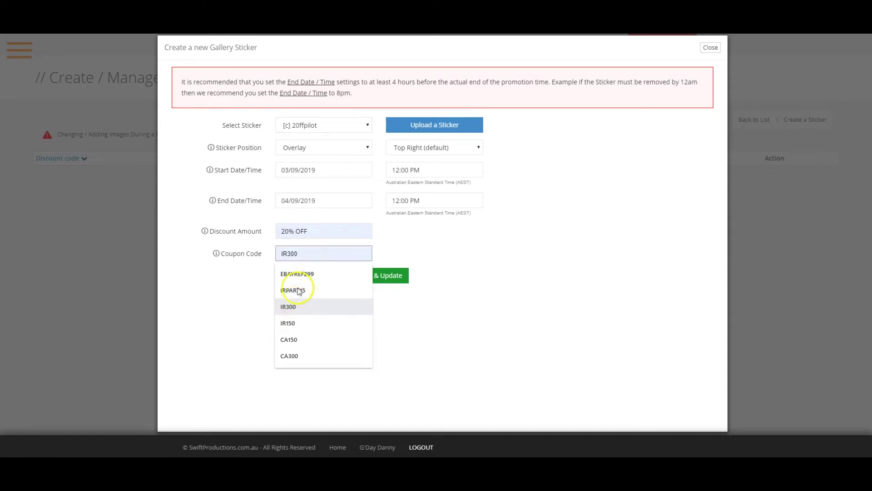
left_click(300, 279)
left_click(370, 275)
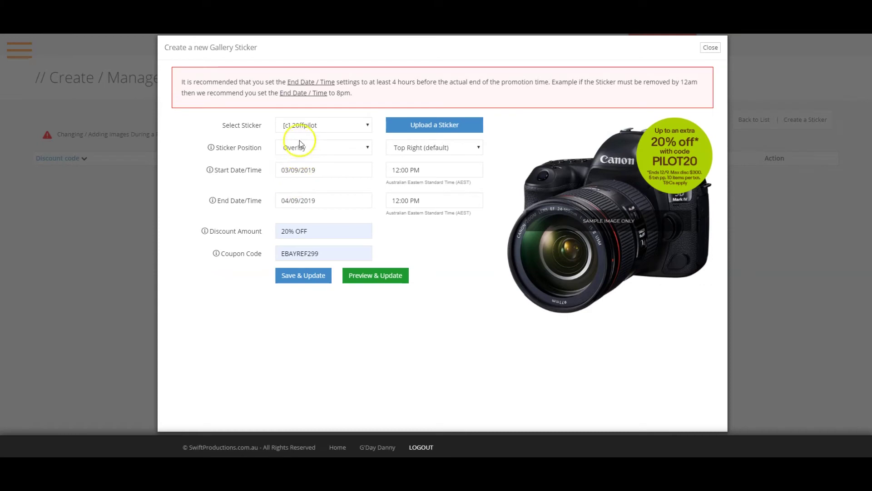
Step: Try the blue sticker design, then switch back to [c] 20ffpilot
left_click(302, 124)
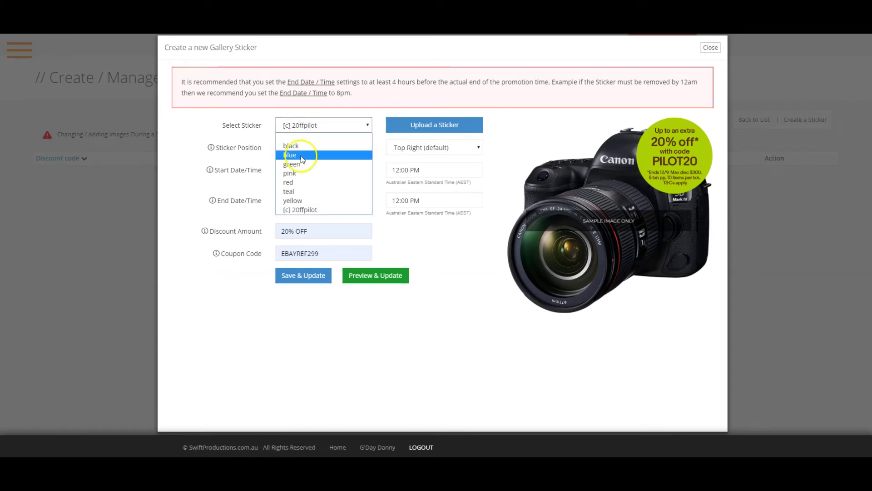
left_click(301, 154)
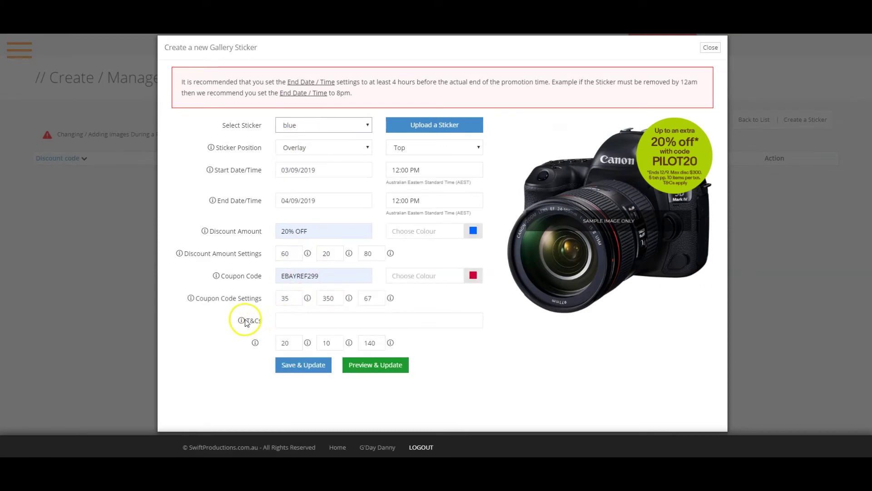
mouse_move(242, 322)
left_click(310, 124)
left_click(304, 210)
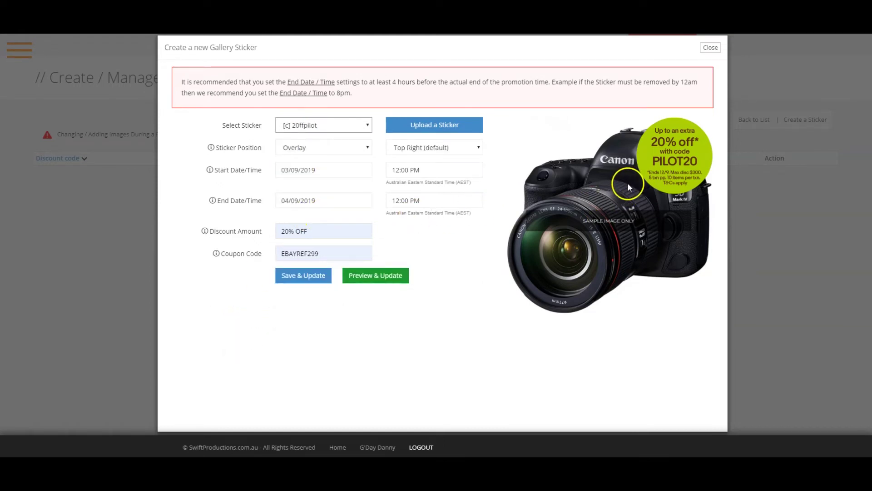
Step: Refresh the preview, then preview the sticker in the top-left position
left_click(372, 276)
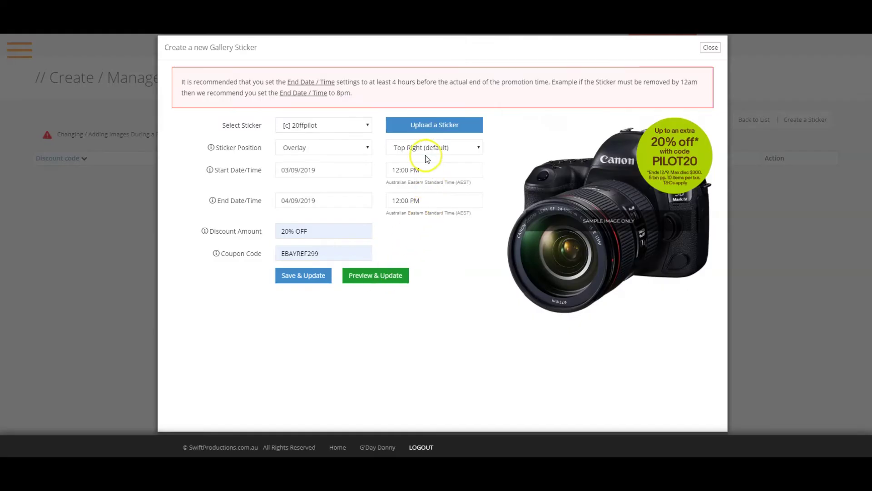
left_click(423, 150)
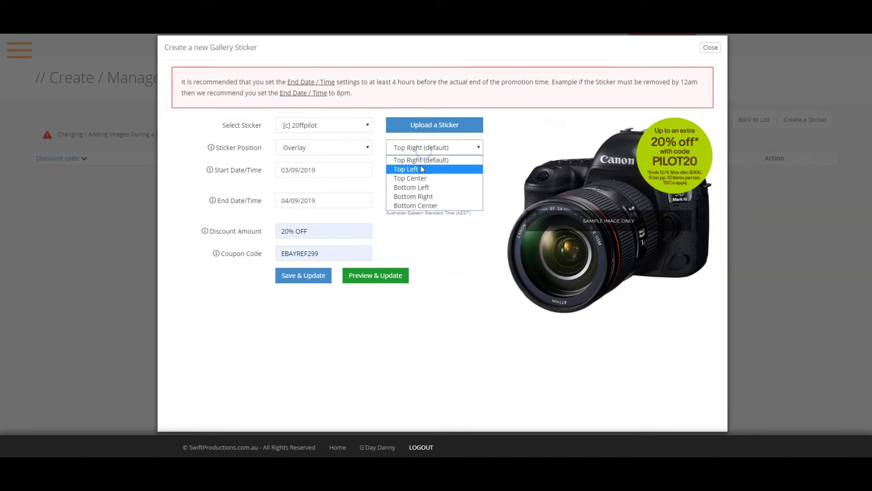
left_click(418, 170)
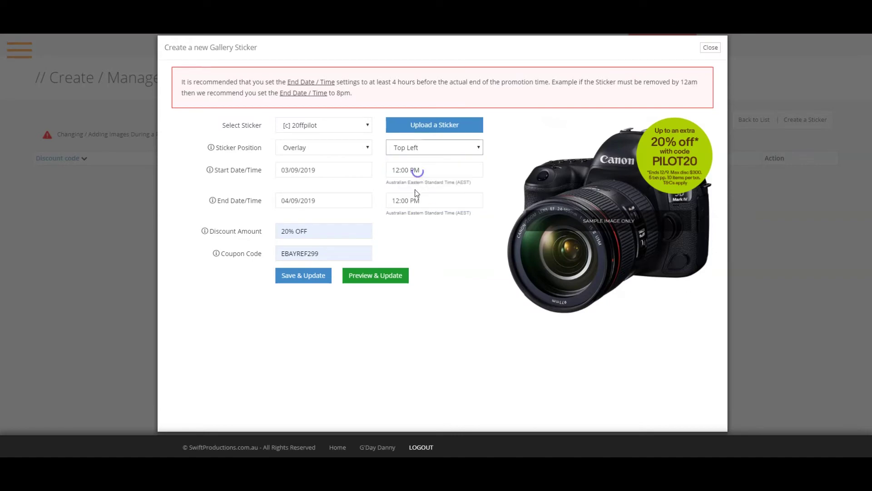
left_click(391, 274)
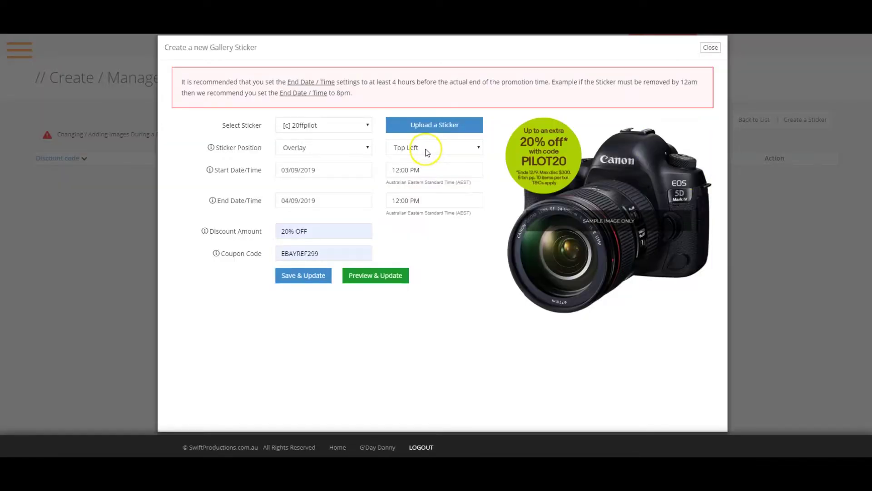
Step: Try the plain black design, then reselect the custom [c] 20ffpilot sticker
left_click(331, 124)
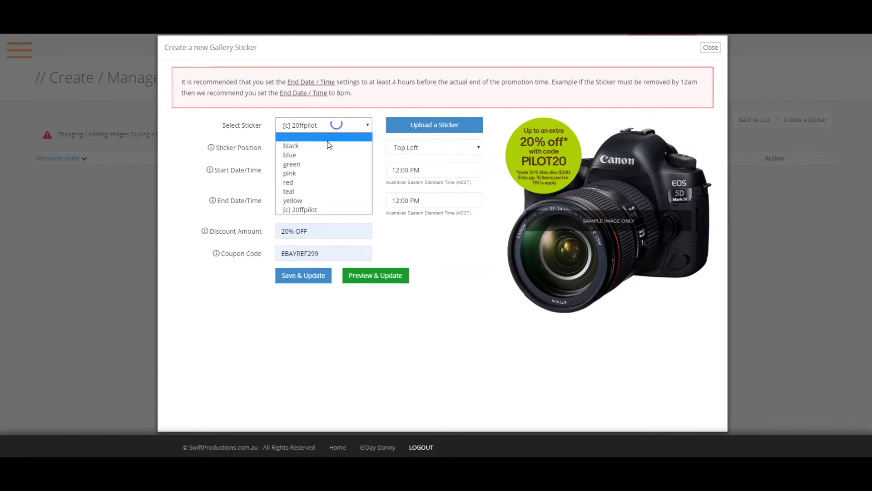
left_click(321, 144)
left_click(406, 149)
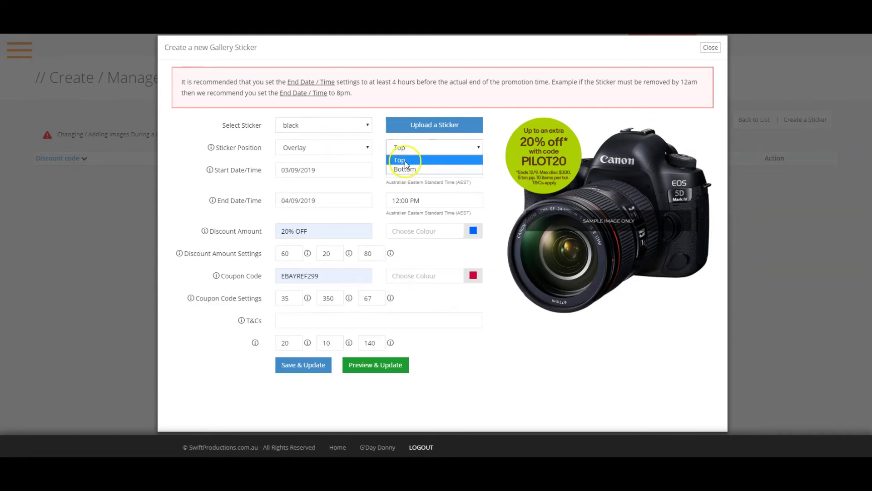
left_click(332, 126)
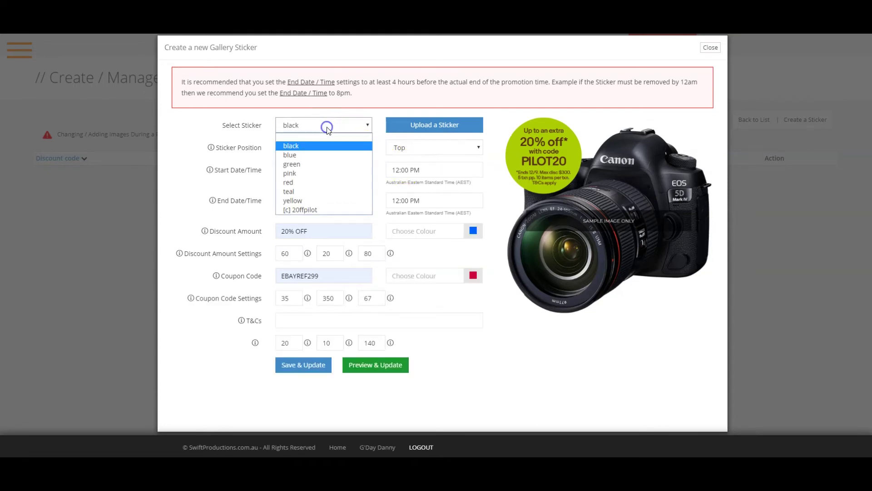
left_click(305, 209)
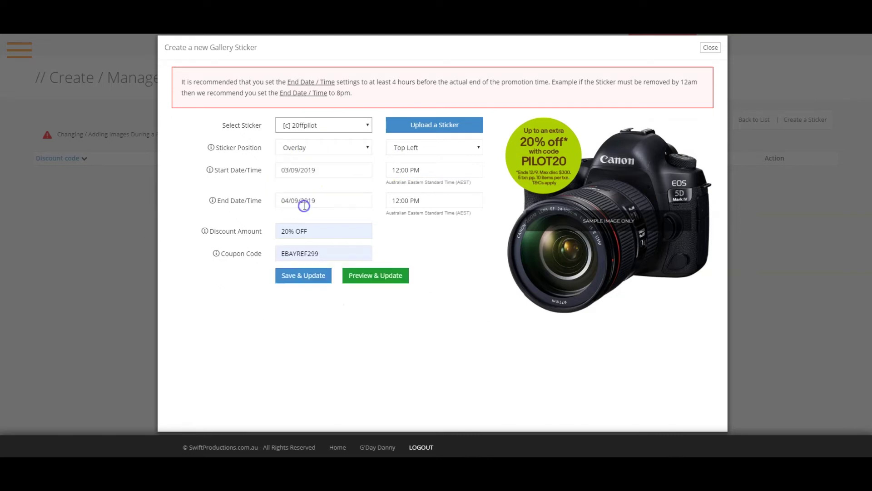
Step: Preview the sticker bottom-left, then reset its position to Top Right (default)
left_click(399, 148)
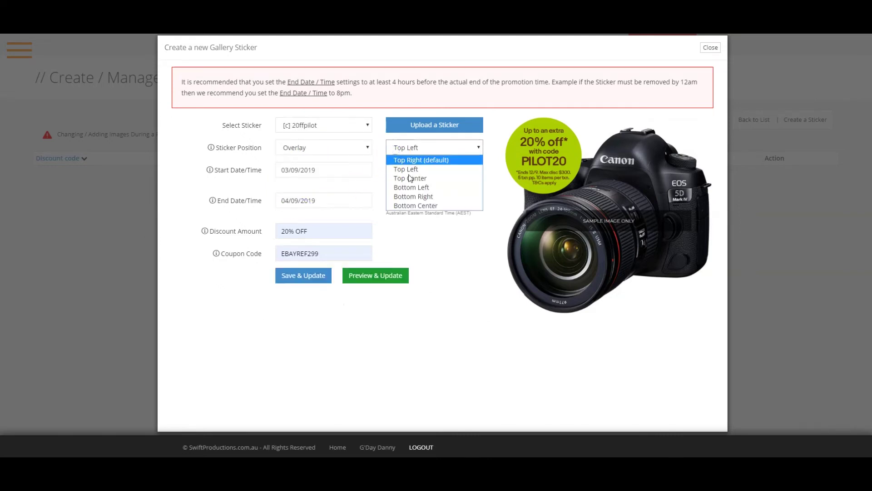
left_click(429, 188)
left_click(393, 275)
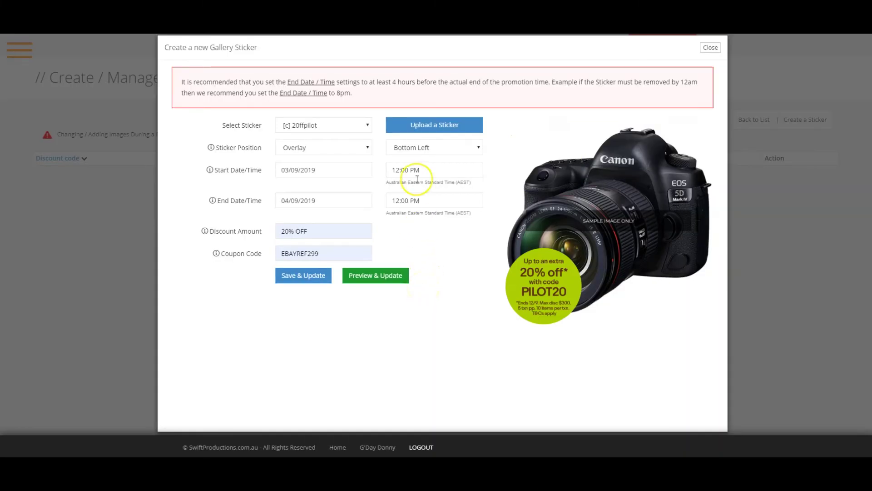
left_click(411, 147)
left_click(410, 159)
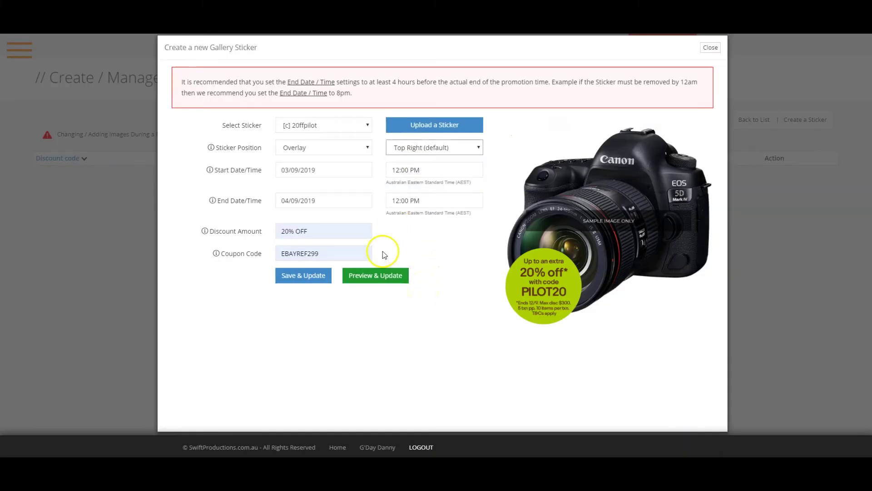
Step: Save the 20ffpilot sticker, go back to the category list and create a custom group
left_click(310, 277)
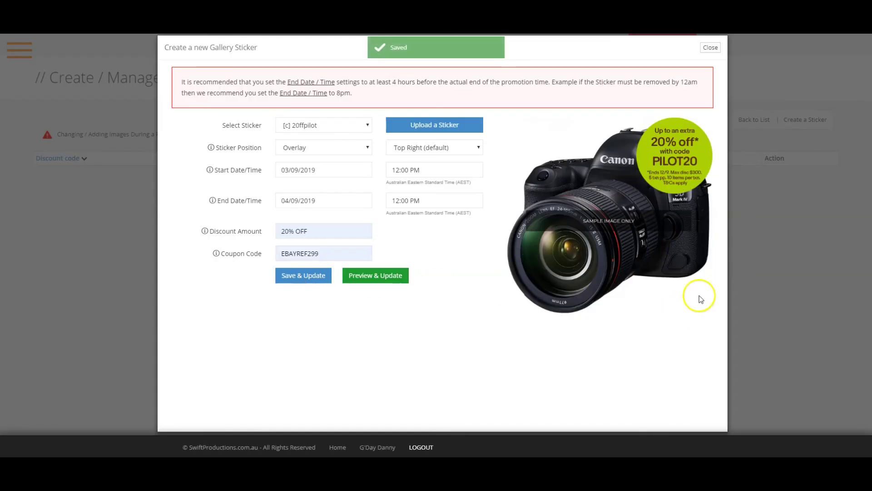
left_click(762, 283)
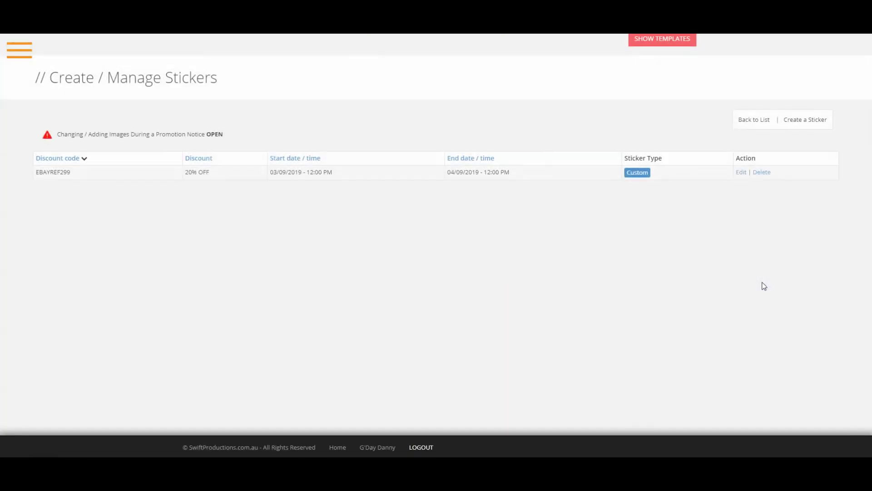
left_click(750, 121)
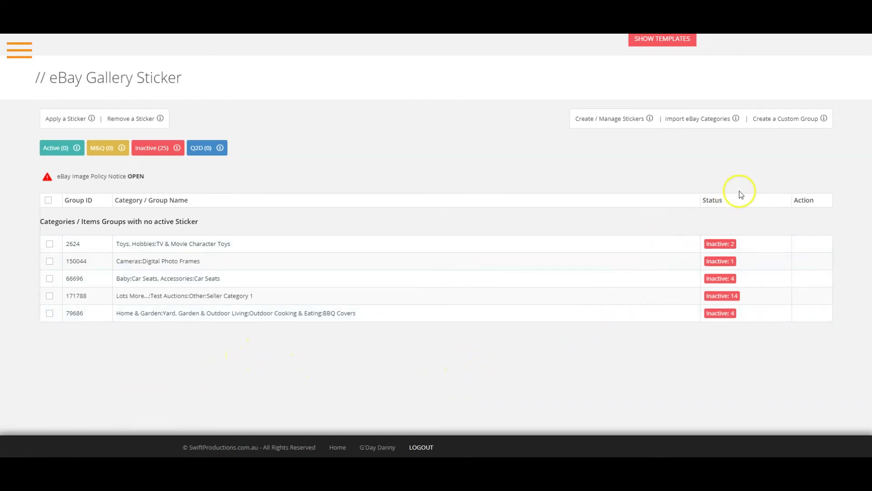
left_click(786, 121)
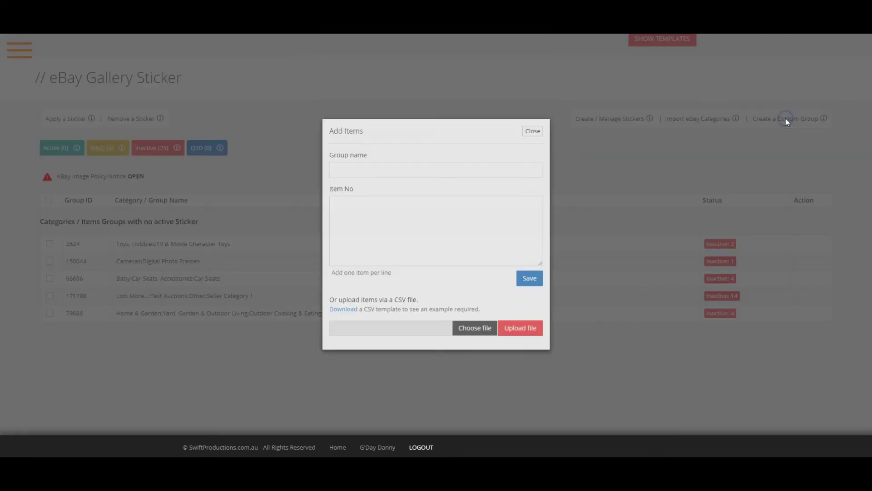
Step: Enter an example group name and item numbers, then close Add Items without saving
type("name here")
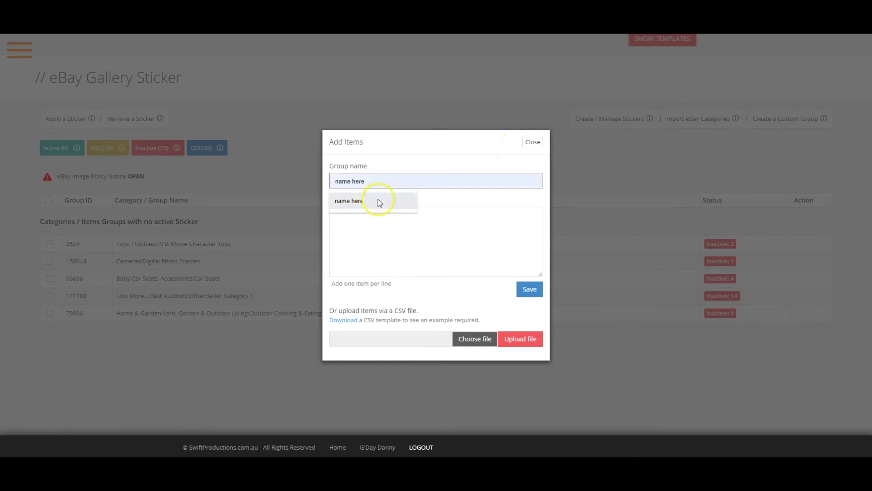
left_click(378, 200)
left_click(365, 218)
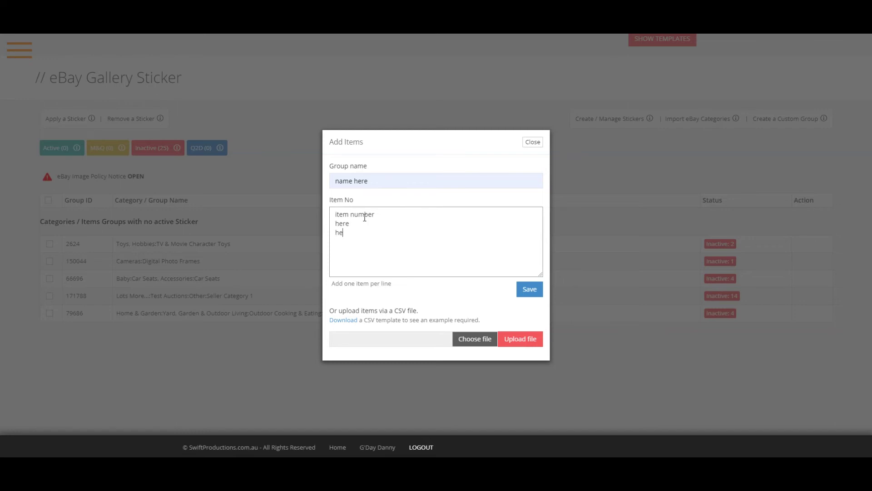
type("re")
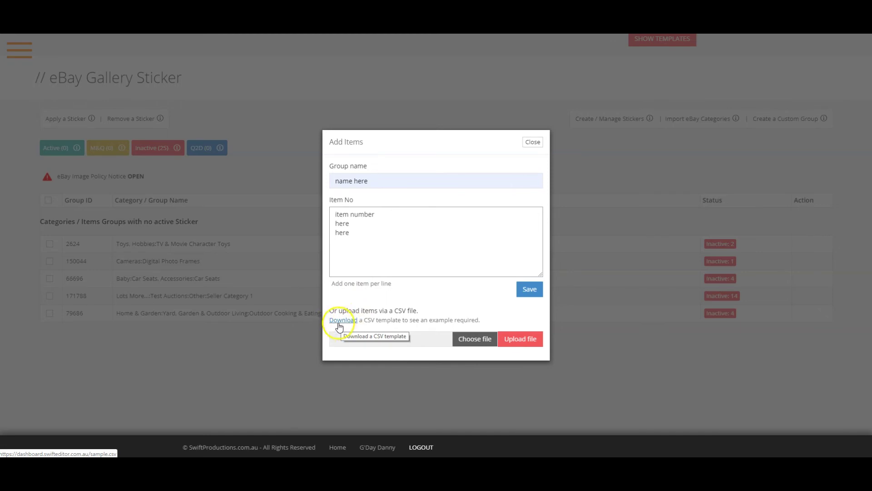
left_click(538, 142)
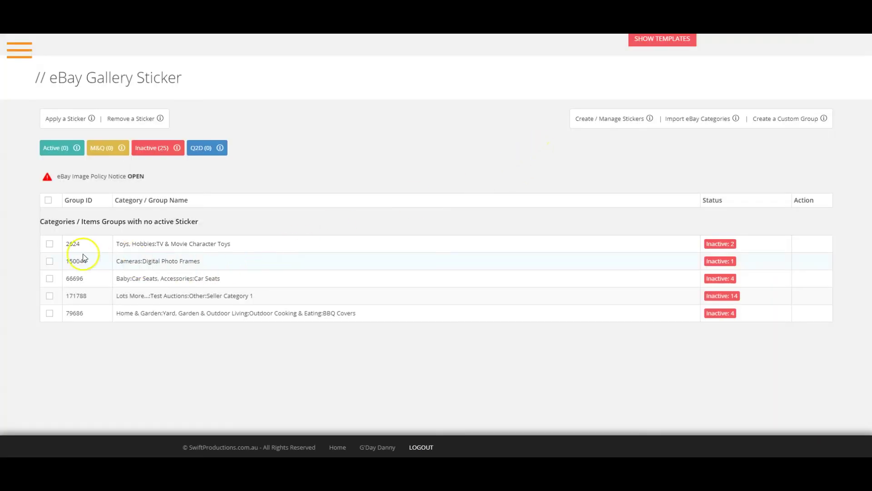
Step: Tick groups 171788 and 150044 and apply the EBAYREF299 20% OFF sticker to them
left_click(49, 295)
left_click(50, 262)
left_click(68, 119)
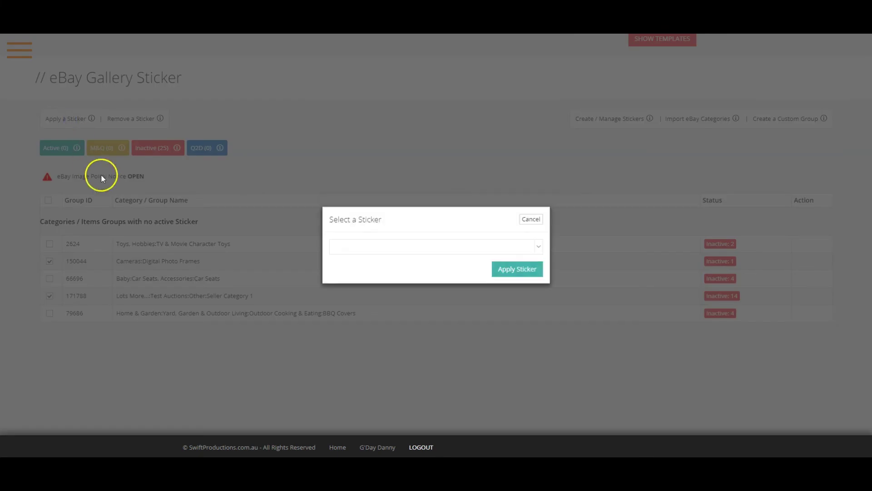
left_click(353, 246)
left_click(358, 291)
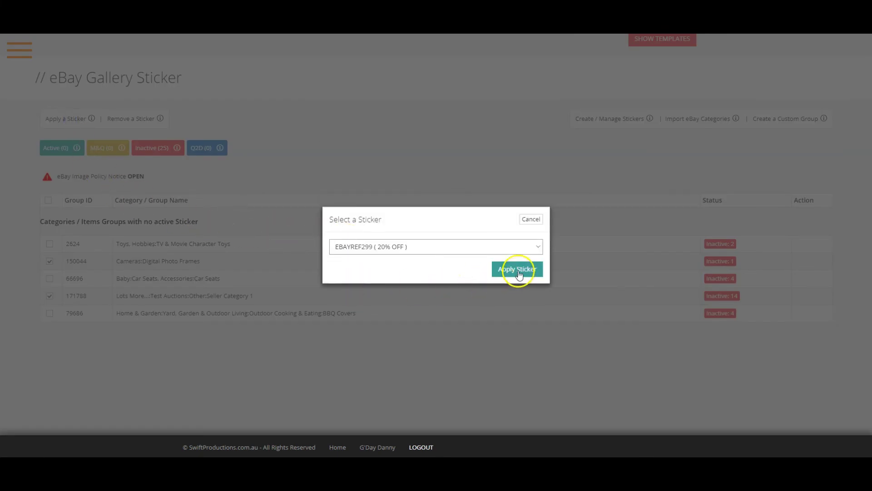
left_click(518, 269)
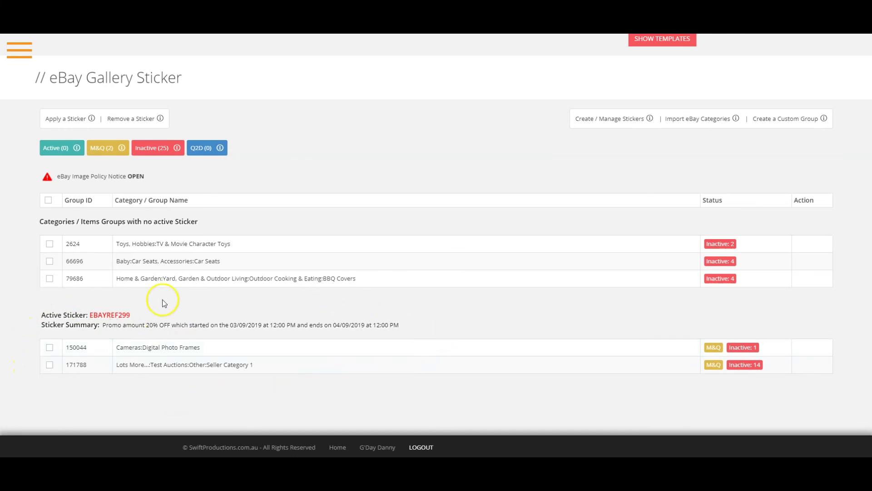
mouse_move(712, 369)
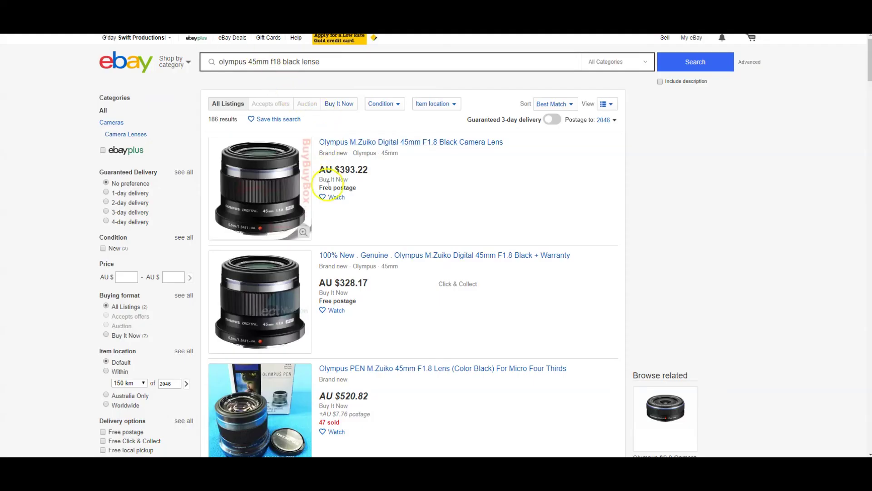
Step: Scroll the eBay results down to the stickered Olympus 45mm f1.8 lens listing
scroll(328, 184, "down", 3)
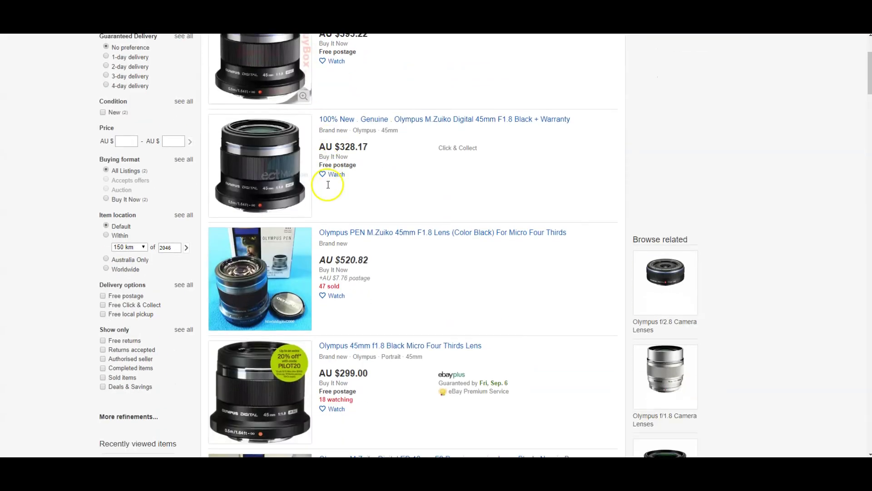
scroll(328, 185, "down", 2)
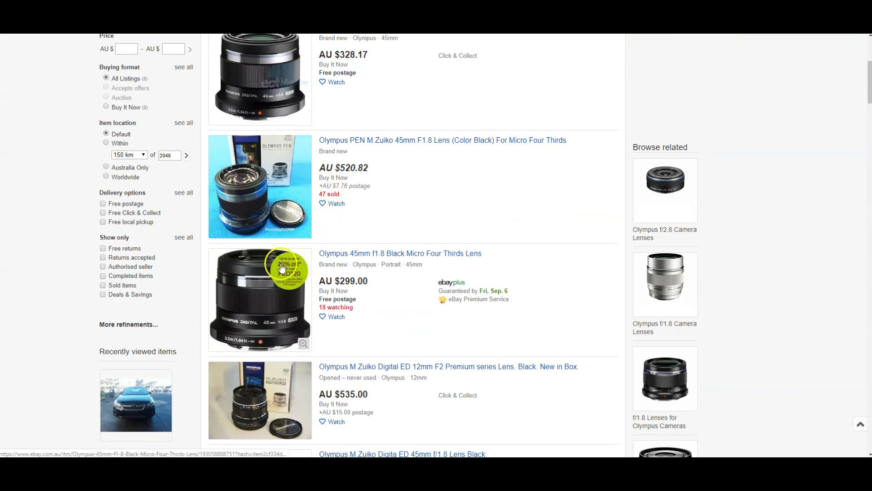